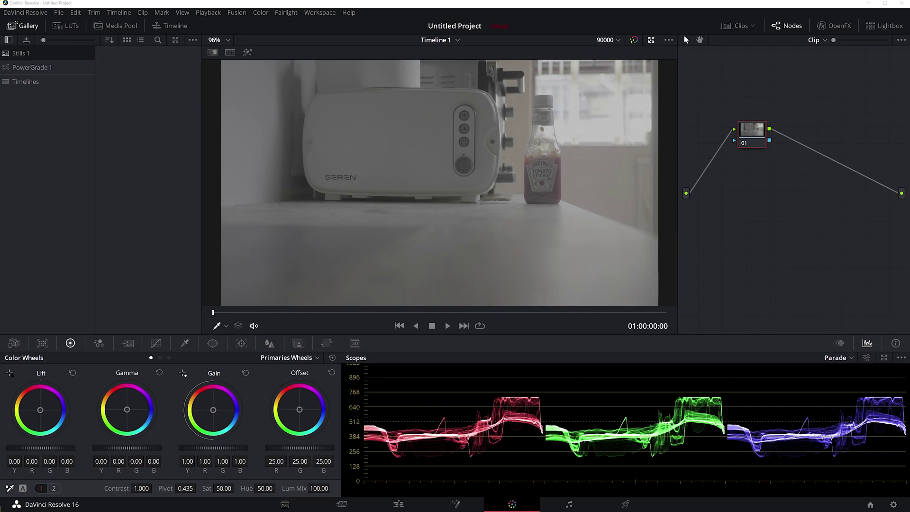
- Nudge node 01 upward, play through the toaster and ketchup clip, and rewind the playhead to 01:00:11:20
left_click_drag(753, 135, 758, 123)
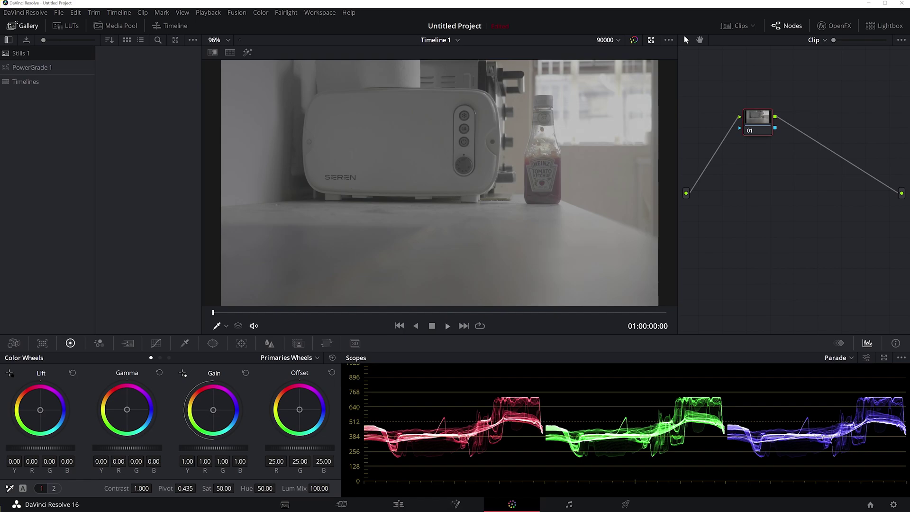
key("space")
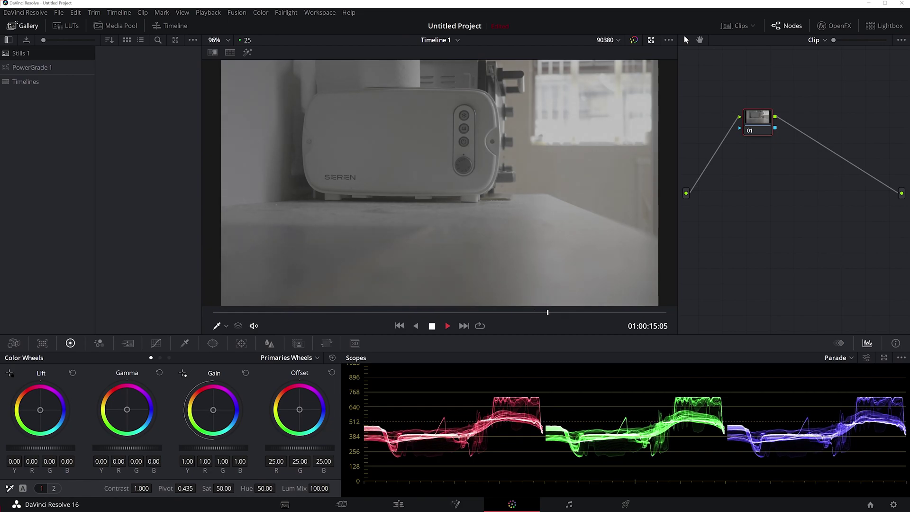
key("space")
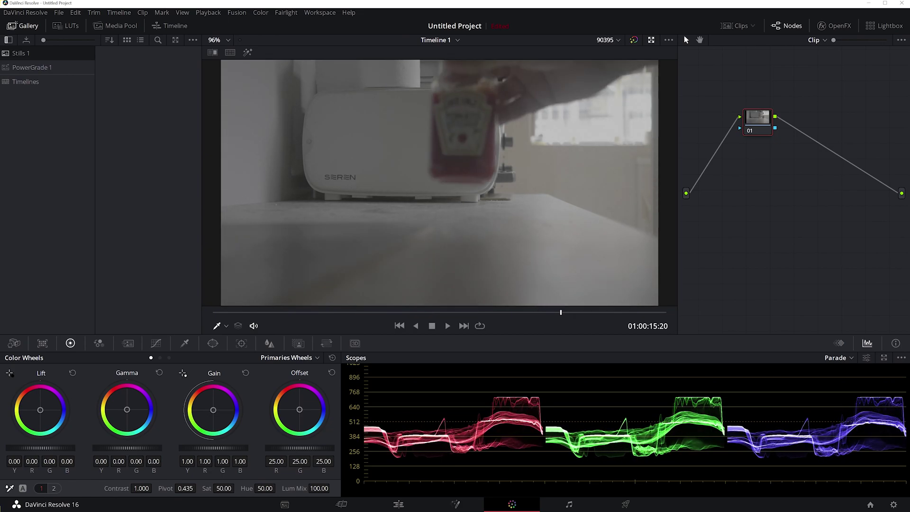
key("j")
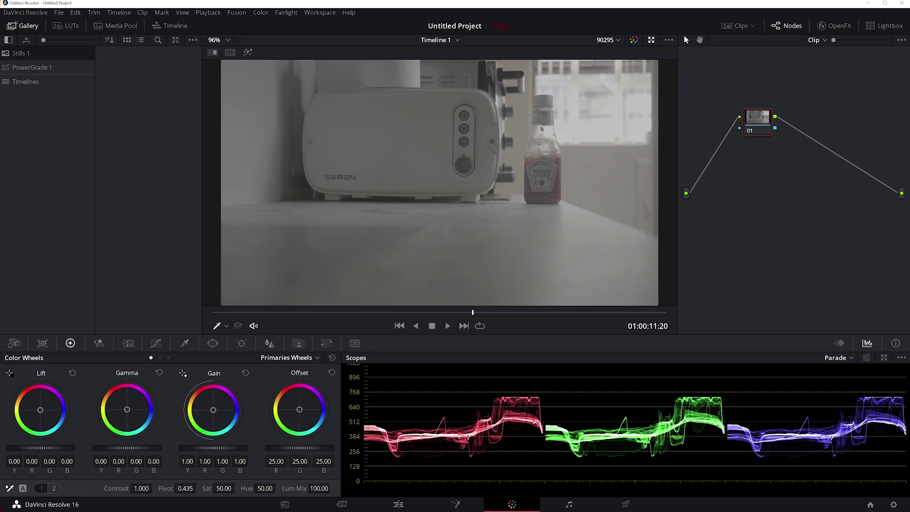
- Adjust the overall Gain of node 01 to 1.01 while checking the highlights on the parade scope
left_click_drag(214, 448, 209, 448)
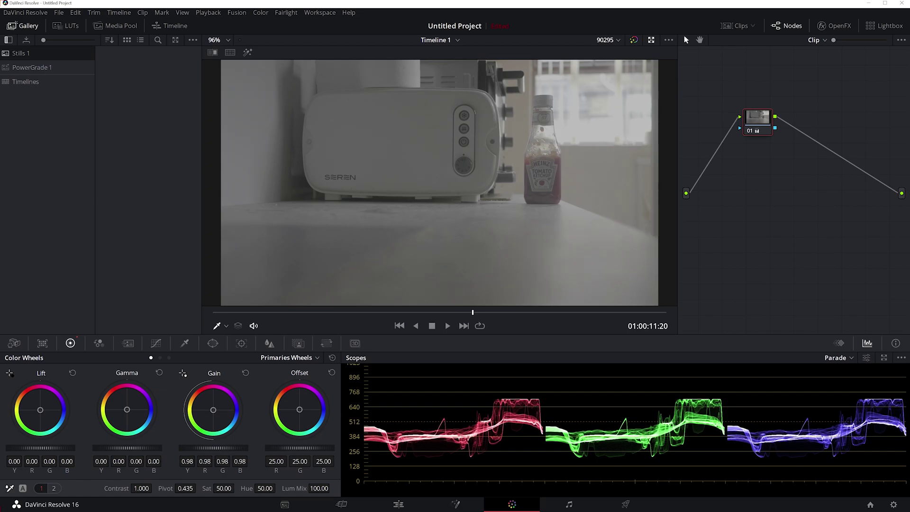
left_click_drag(209, 448, 186, 448)
mouse_move(213, 448)
left_mouse_down()
mouse_move(226, 448)
mouse_move(207, 448)
left_mouse_up()
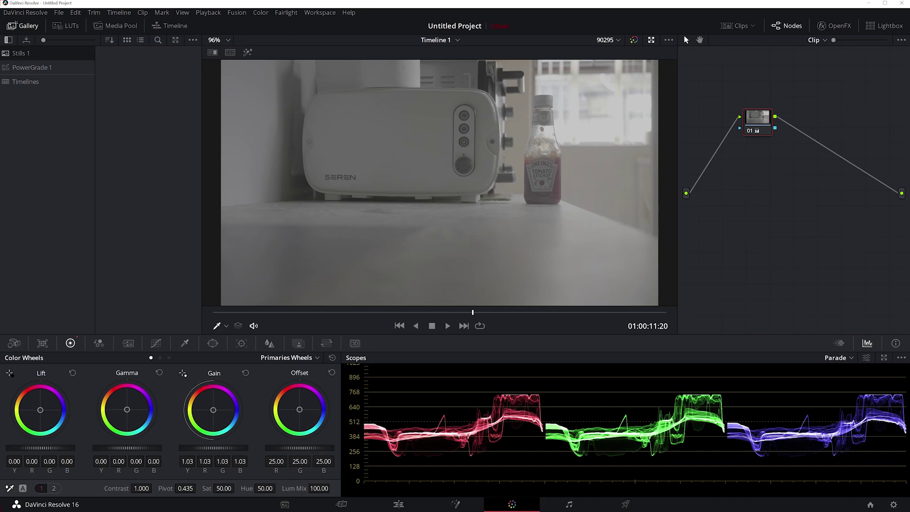
mouse_move(207, 448)
left_mouse_down()
mouse_move(182, 448)
mouse_move(230, 448)
mouse_move(205, 448)
left_mouse_up()
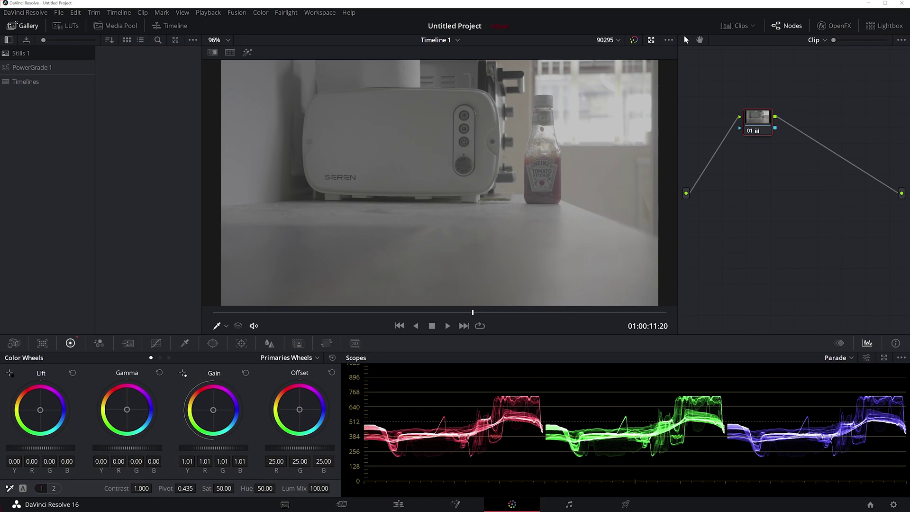
- Try lowering the Lift to -0.05 and raising the Gamma to about 0.02 to add contrast to the flat log footage
left_click_drag(635, 422, 635, 427)
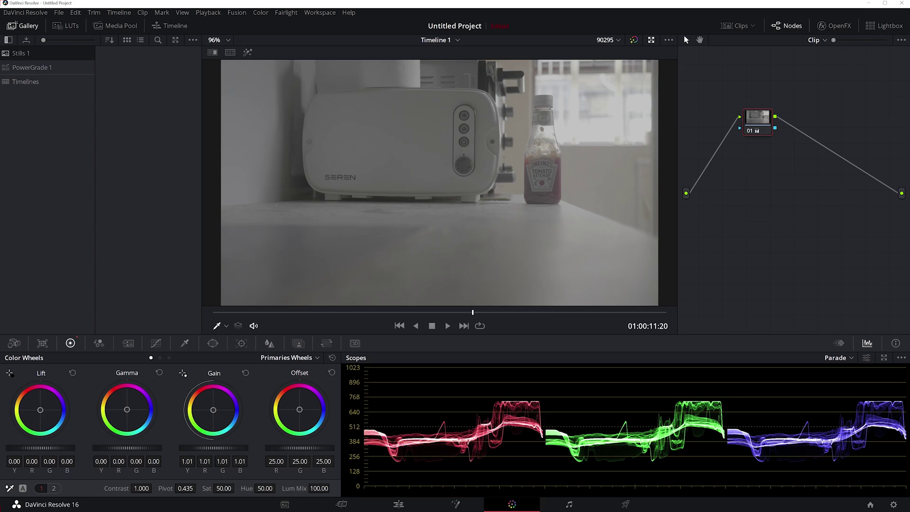
left_click_drag(40, 448, 30, 447)
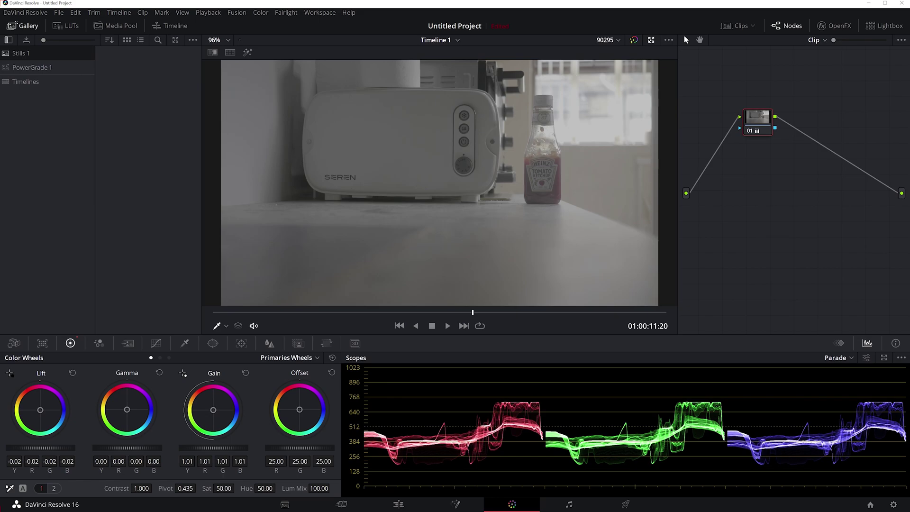
left_click_drag(30, 448, 25, 448)
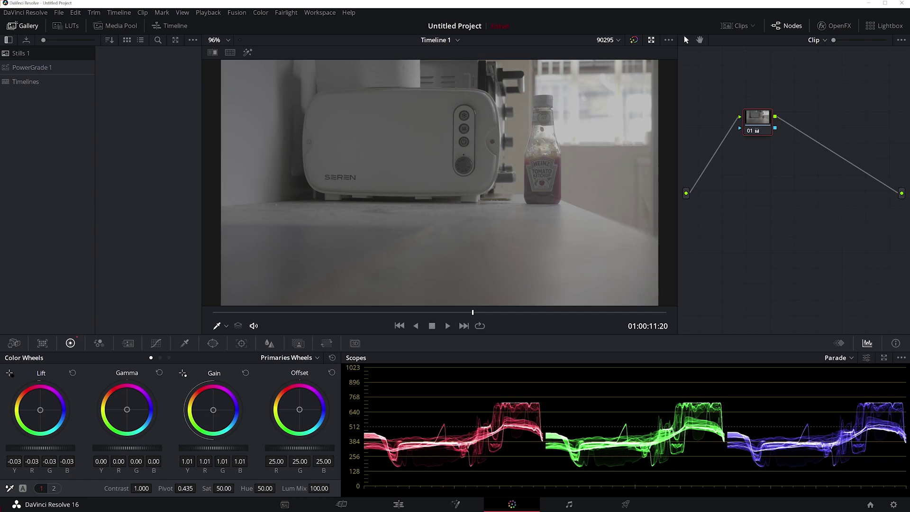
left_click_drag(39, 447, 35, 448)
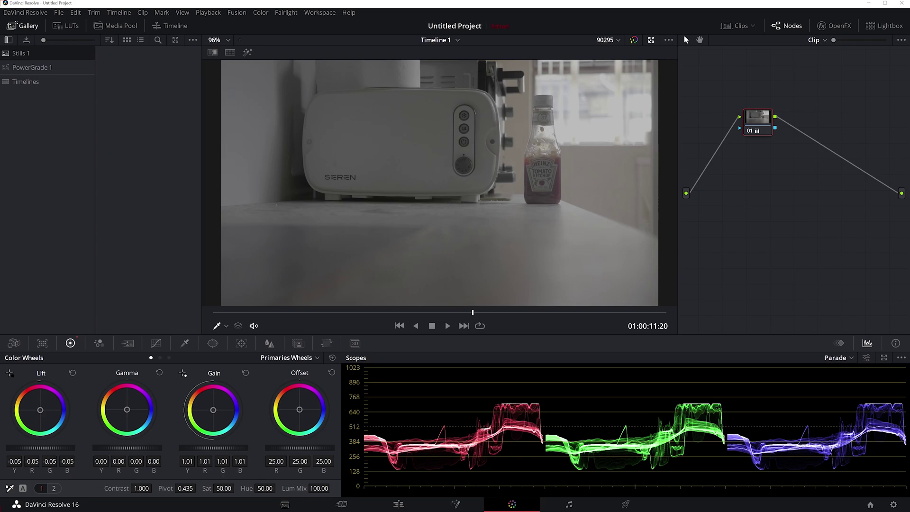
left_click_drag(127, 448, 131, 448)
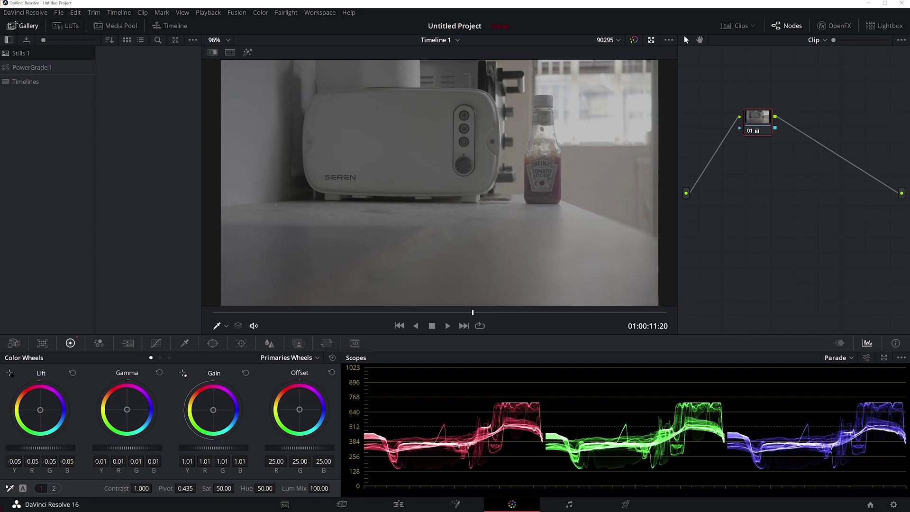
left_click_drag(131, 448, 132, 447)
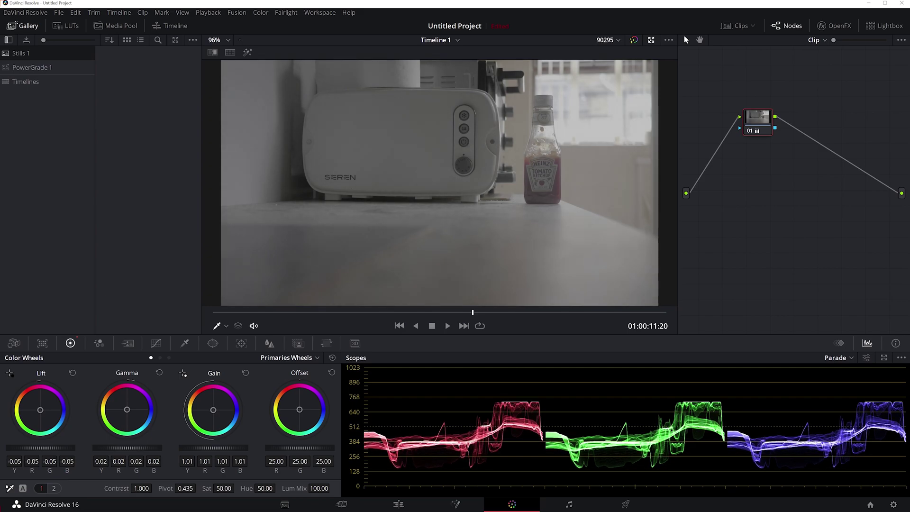
left_click_drag(132, 448, 131, 448)
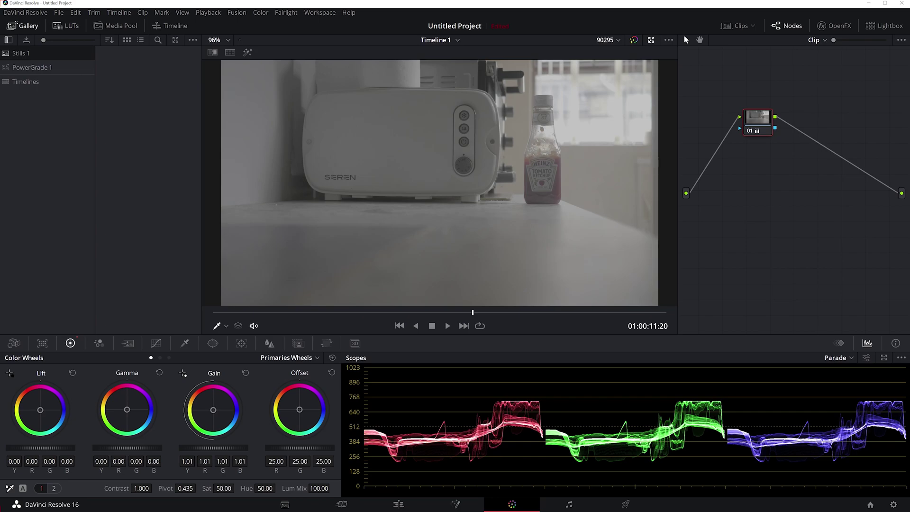
- Browse the camera LUT collections, preview the Panasonic V-Log to V-709 LUT, and apply it to node 01
left_click(66, 26)
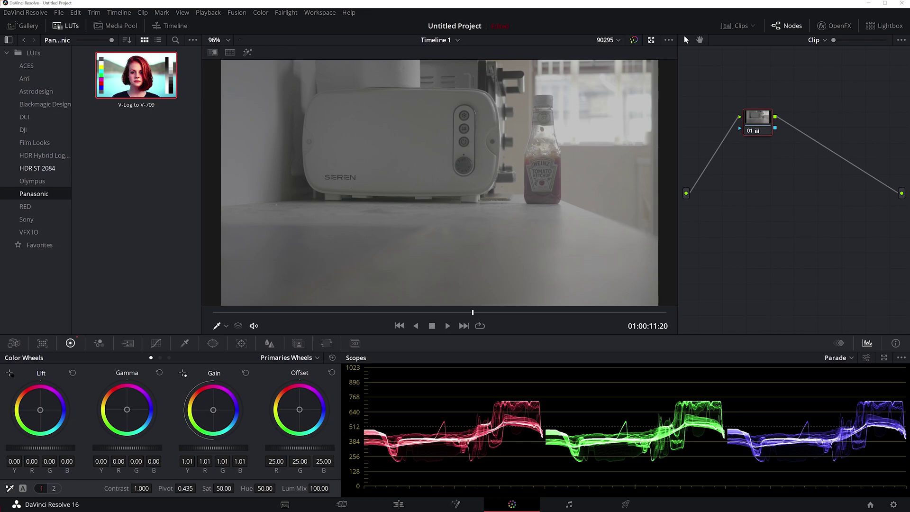
left_click(35, 143)
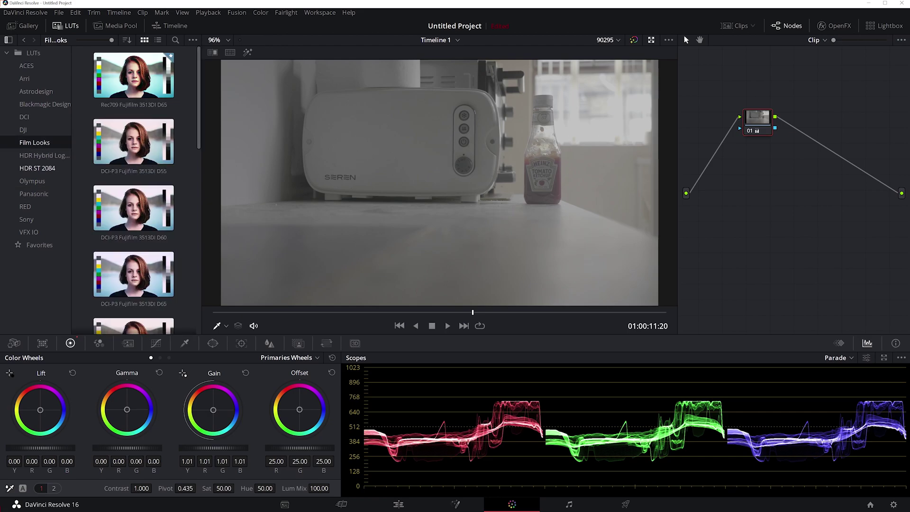
left_click(32, 181)
left_click(34, 194)
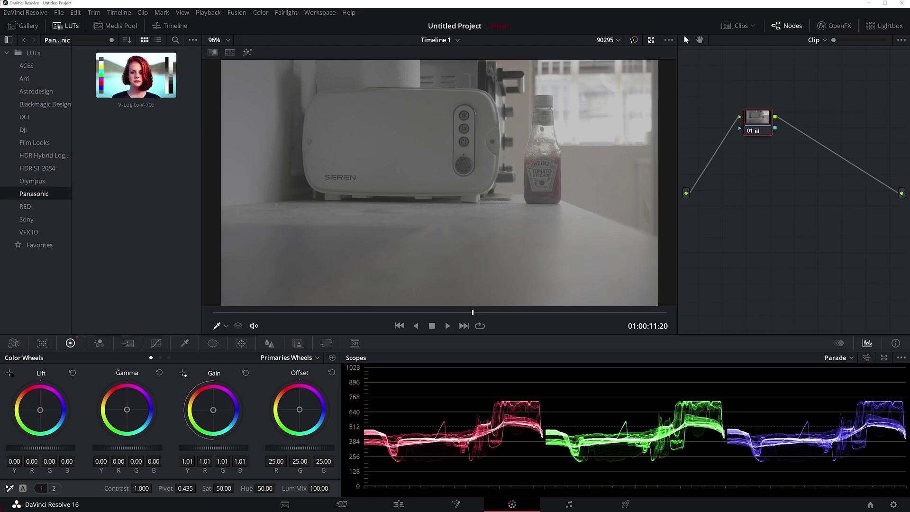
left_click(27, 220)
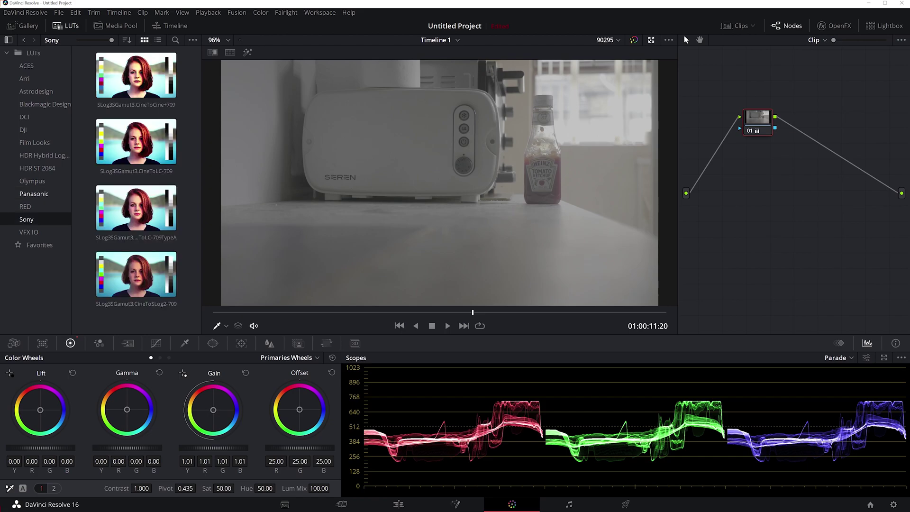
left_click(33, 194)
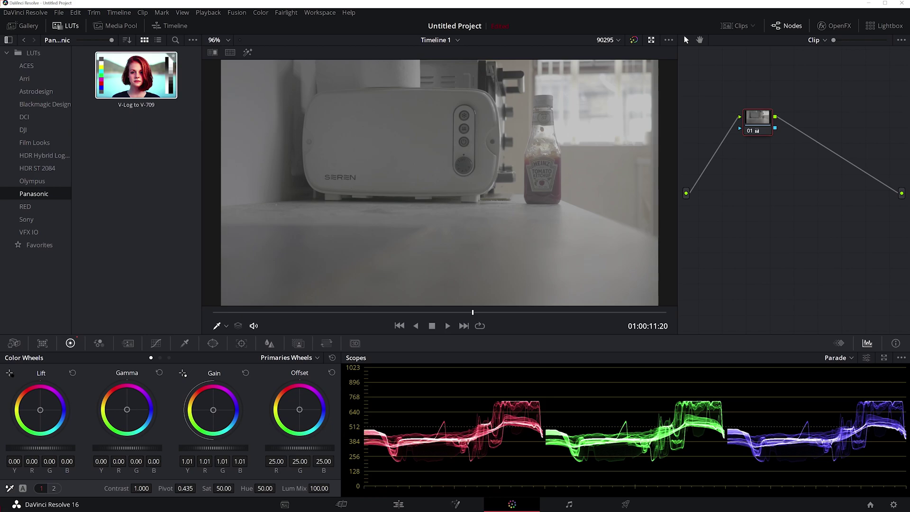
mouse_move(137, 76)
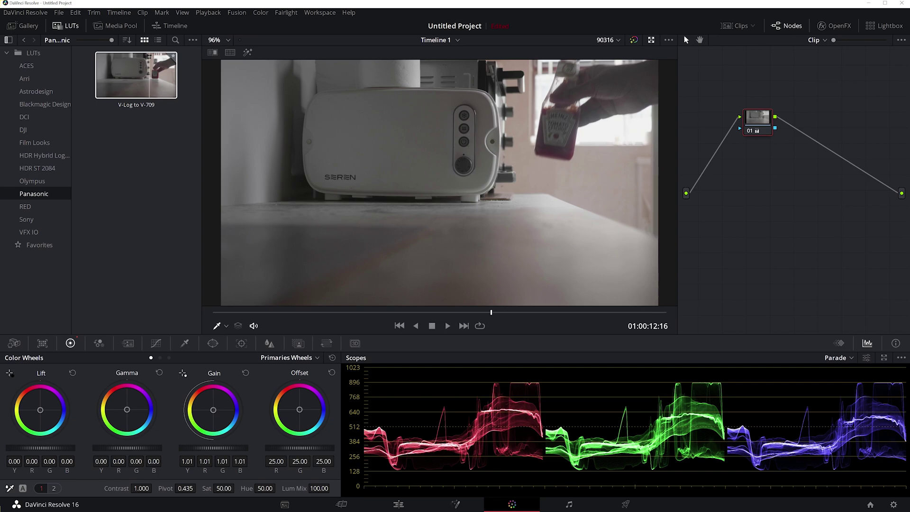
left_click(136, 75)
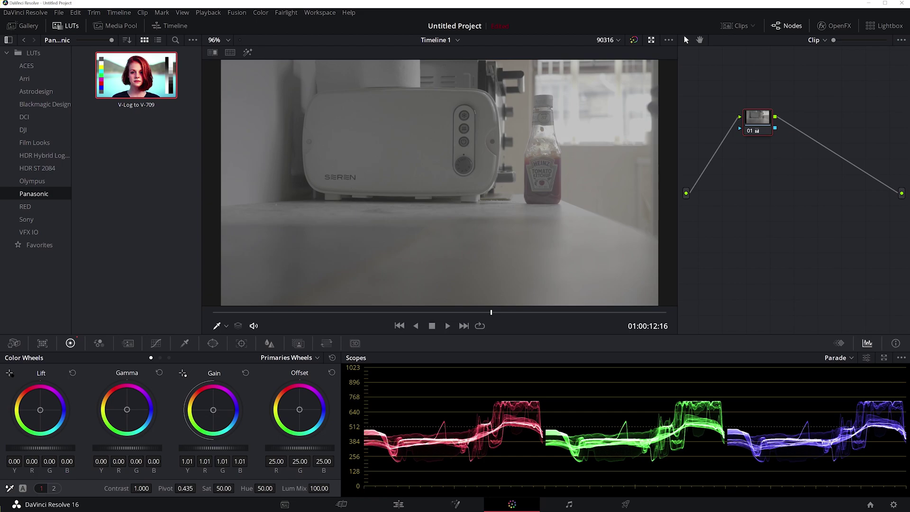
left_click_drag(136, 76, 757, 122)
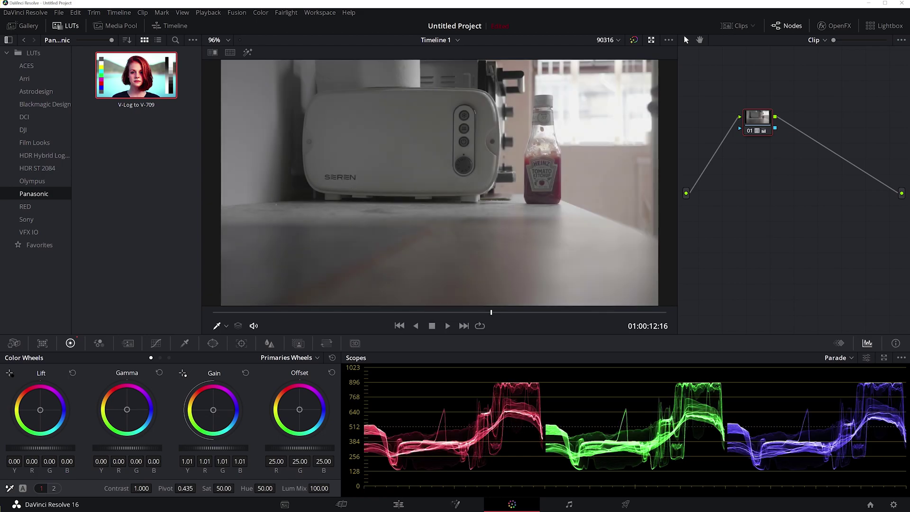
- Move the playhead back frame by frame to 01:00:11:16, where the ketchup bottle stands still beside the toaster
key("Left")
key("Left")
key("Left")
key("Left")
key("Left")
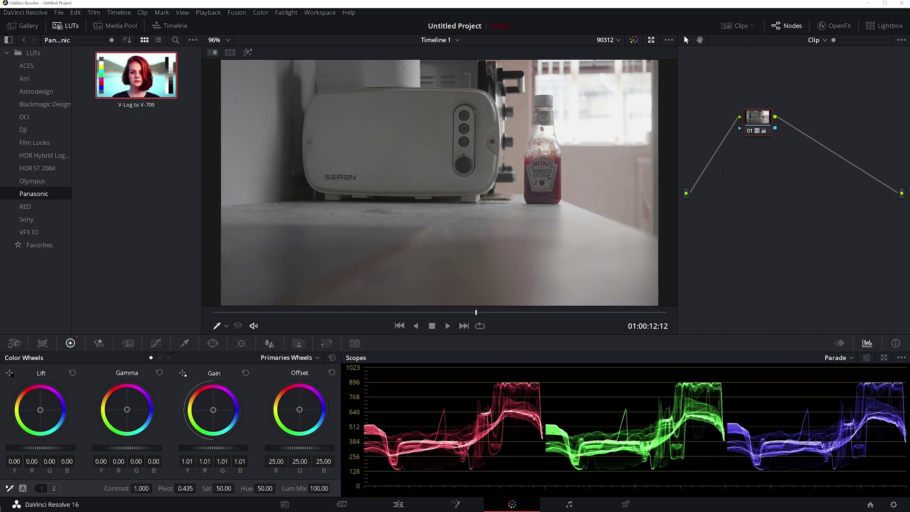
key("Left")
key("Left")
key("Left")
key("Left")
key("Left")
key("Left")
key("Left")
key("Left")
key("Left")
key("Left")
key("Left")
key("Left")
key("Left")
key("Left")
key("Left")
key("Left")
key("Left")
key("Left")
key("Left")
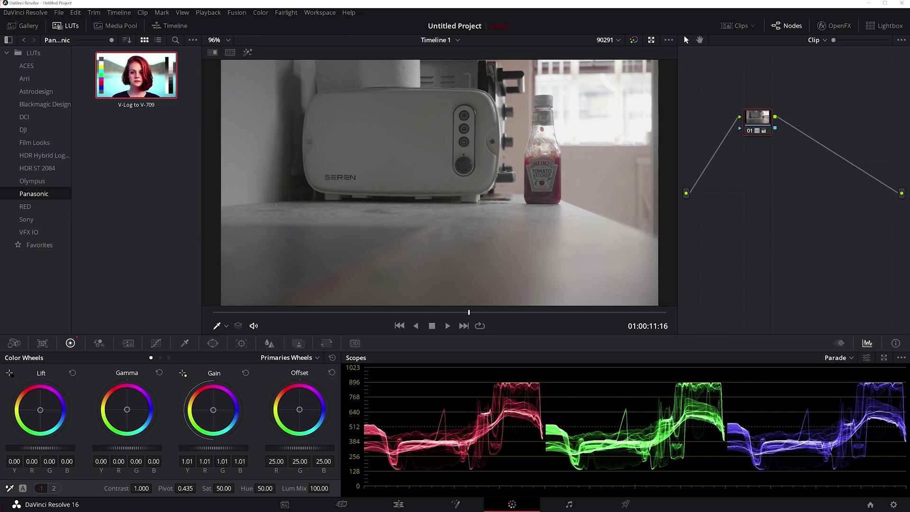
- Lower the Lift to -0.01 and shift the Gamma colour balance slightly toward green
left_click_drag(40, 448, 34, 448)
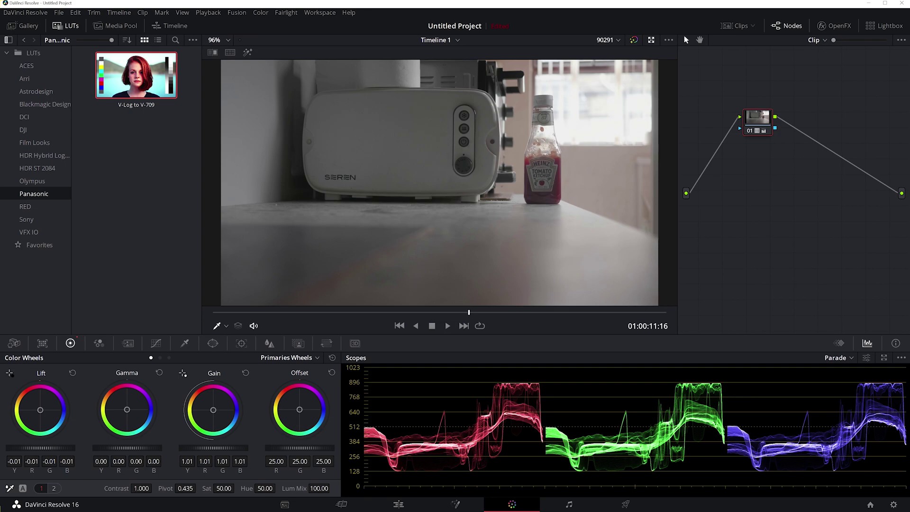
left_click_drag(127, 409, 127, 409)
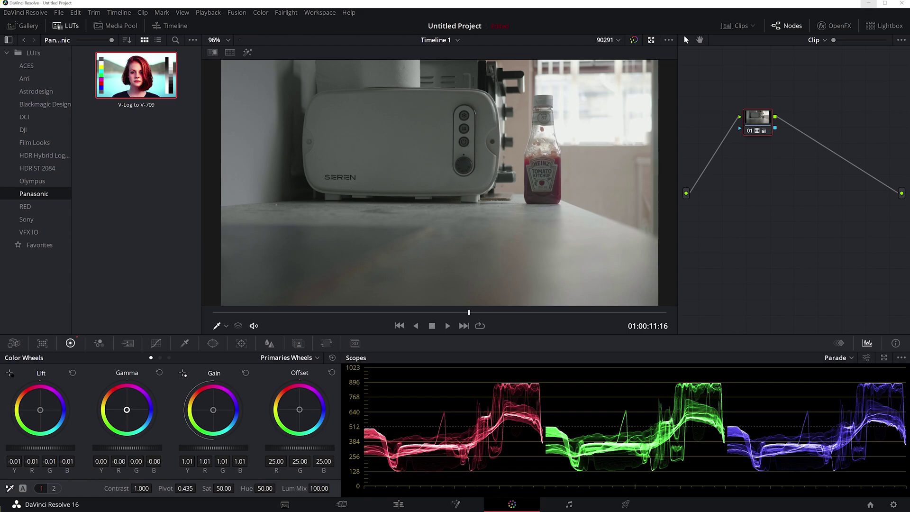
- Switch to Firefox and open the source page of the green Joker bathroom dance still from the "joker train scene" image results
left_click(869, 3)
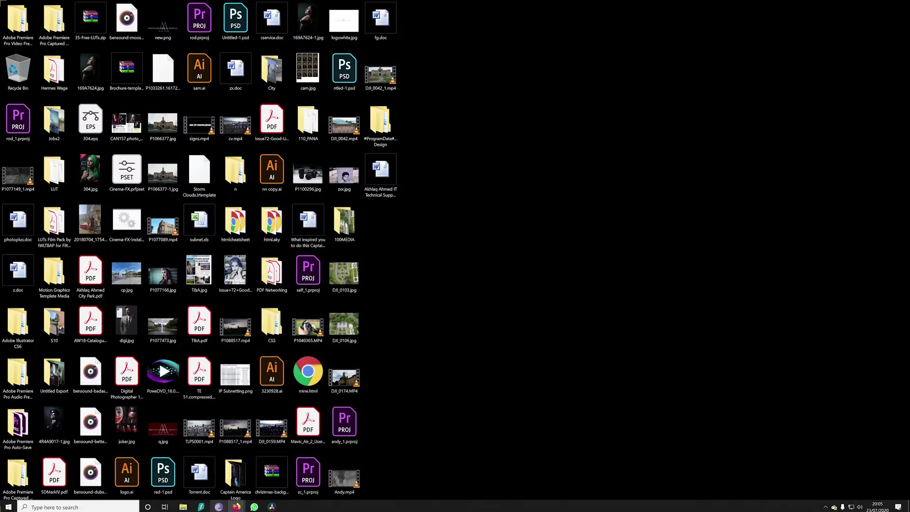
mouse_move(236, 505)
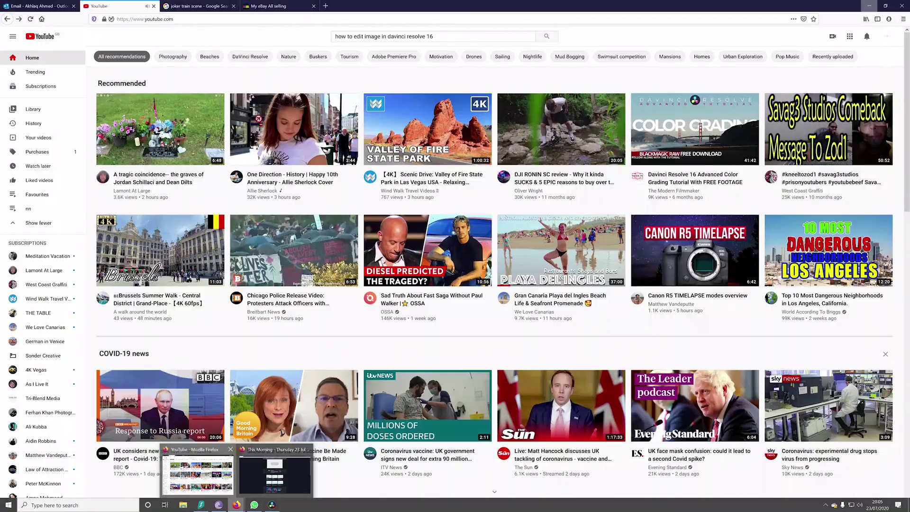
left_click(197, 474)
left_click(199, 6)
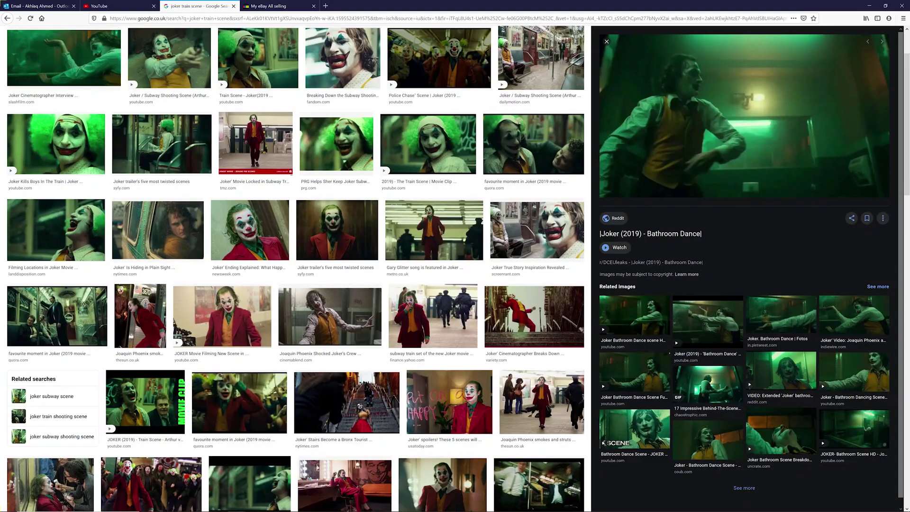
scroll(456, 269, "up", 2)
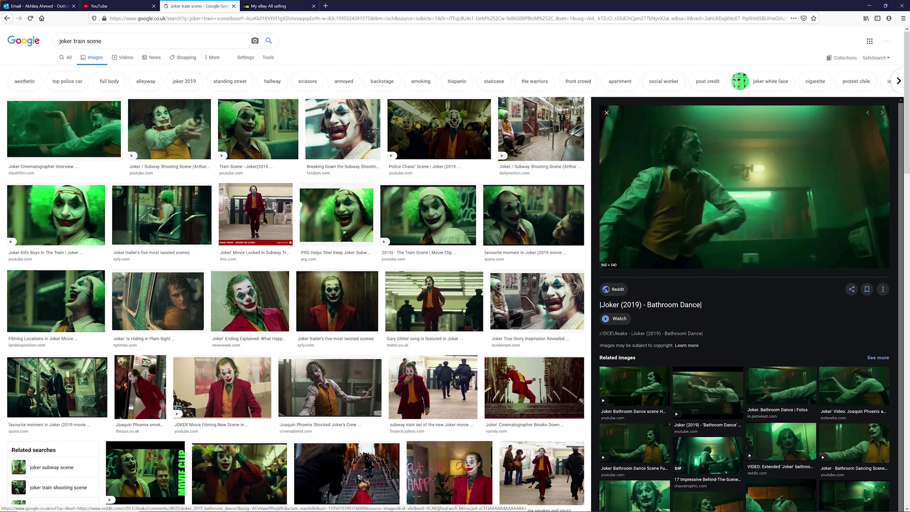
left_click(744, 188)
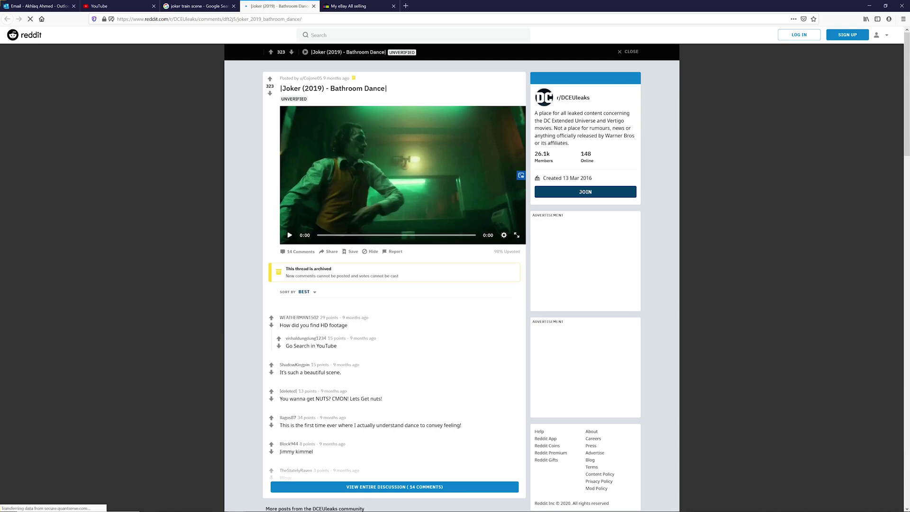
- Return to the "joker train scene" image results and preview the green-tinted Joker still from Slash Film as a colour reference
left_click(200, 6)
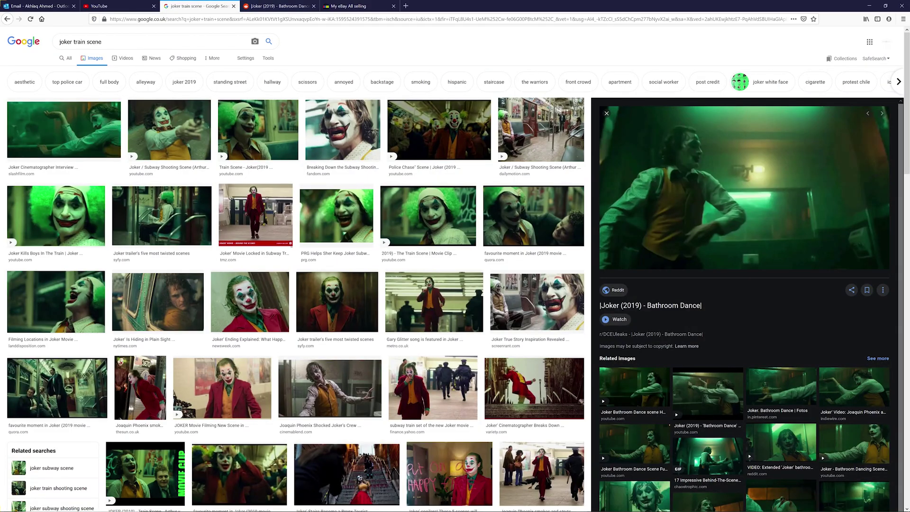
scroll(294, 303, "down", 3)
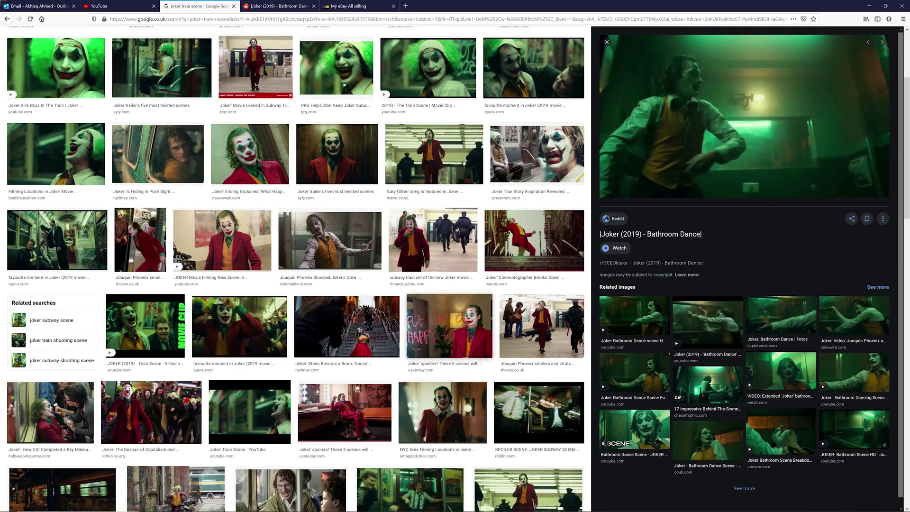
scroll(294, 303, "up", 3)
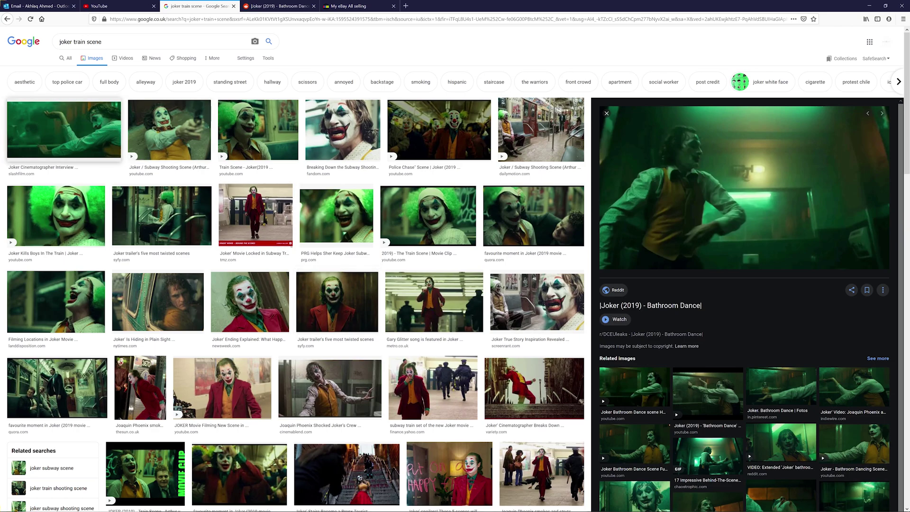
left_click(64, 130)
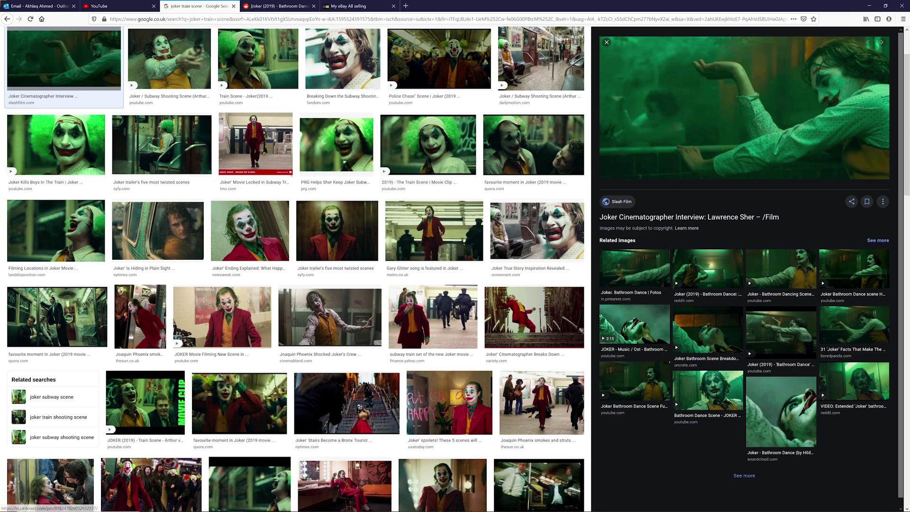
- Preview the green-tinted close-up from the Joker bathroom dance as a colour reference and switch back to DaVinci Resolve
left_click(635, 325)
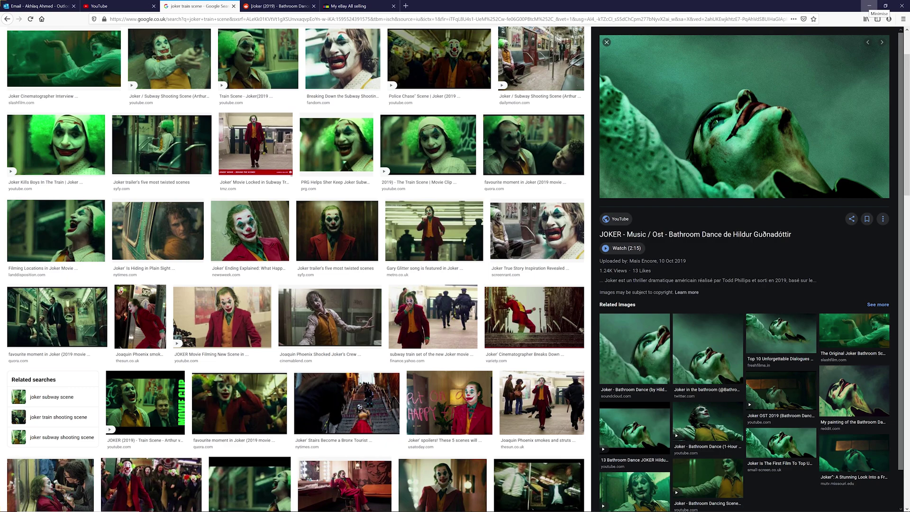
left_click(870, 6)
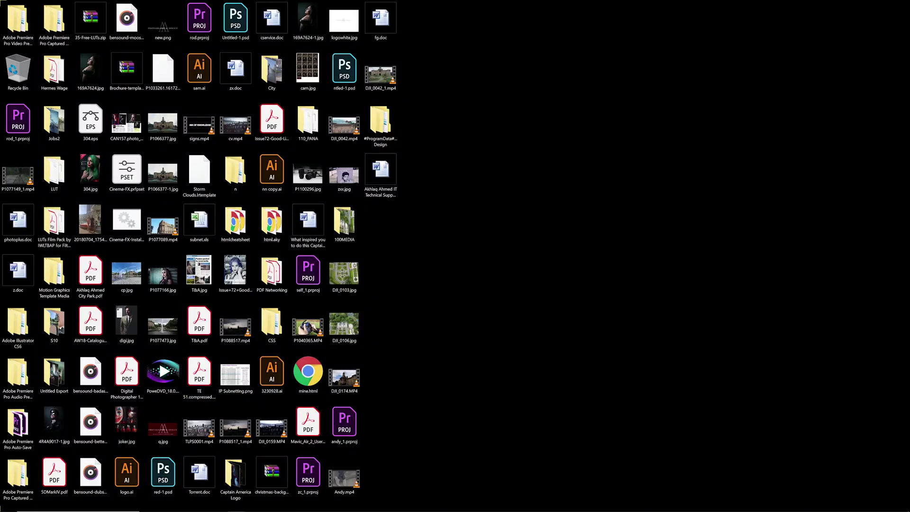
left_click(272, 505)
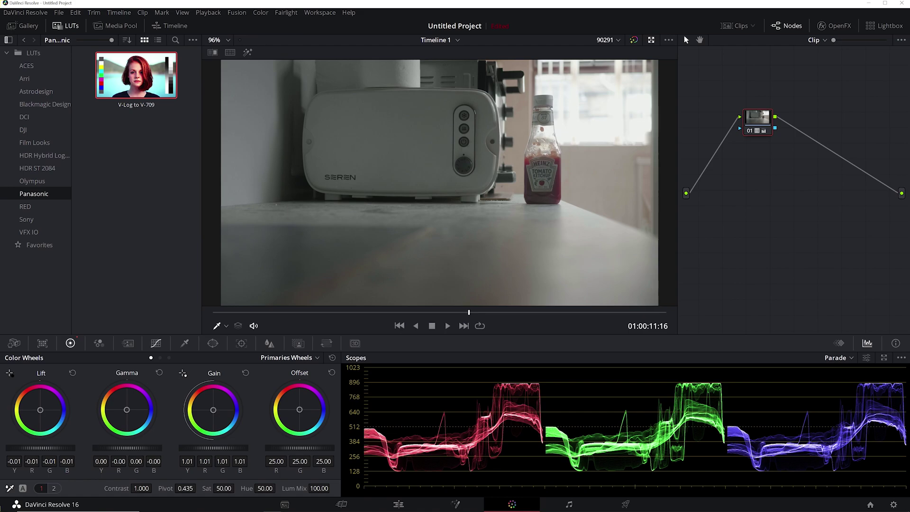
- Display the custom curves for the clip and try nudging the black point of the linked curve
left_click(155, 343)
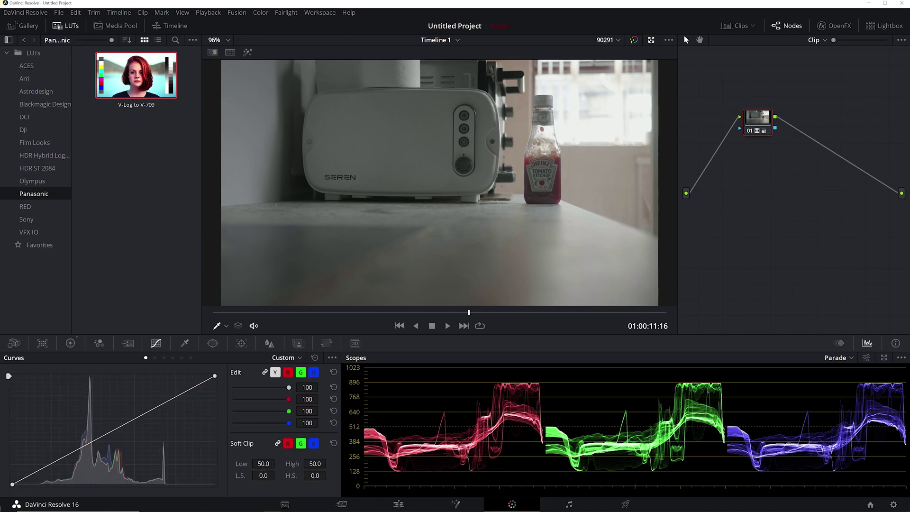
left_click(12, 484)
left_click_drag(13, 484, 17, 484)
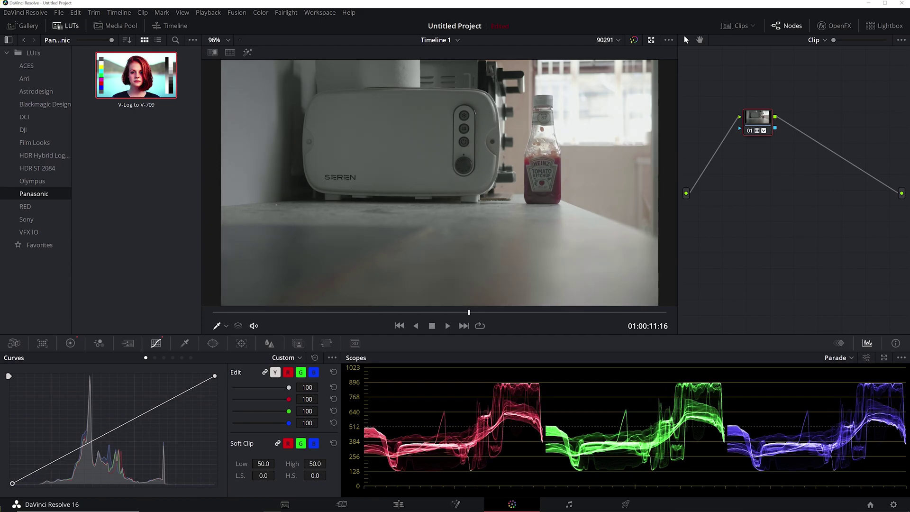
left_click_drag(12, 484, 12, 484)
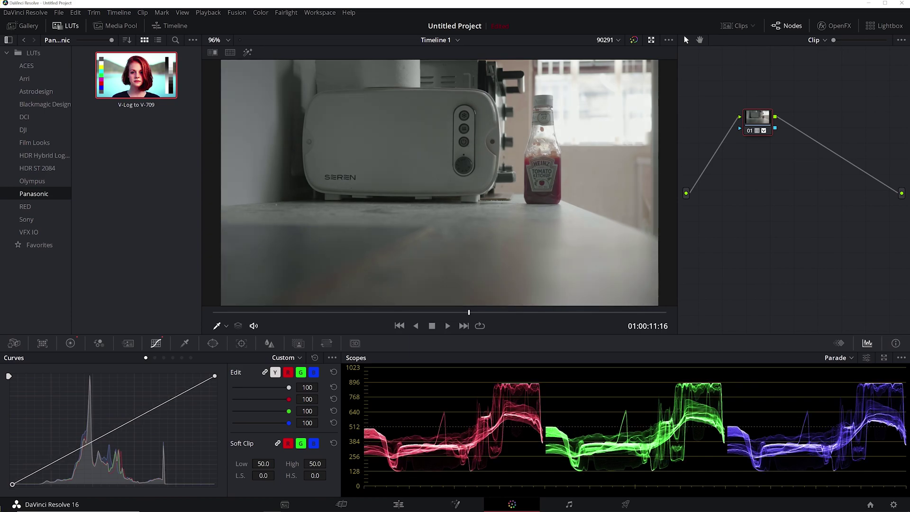
- Unlink the colour channels, pull the red curve's white point down slightly, and isolate the green and blue curves for fine adjustment
left_click(288, 373)
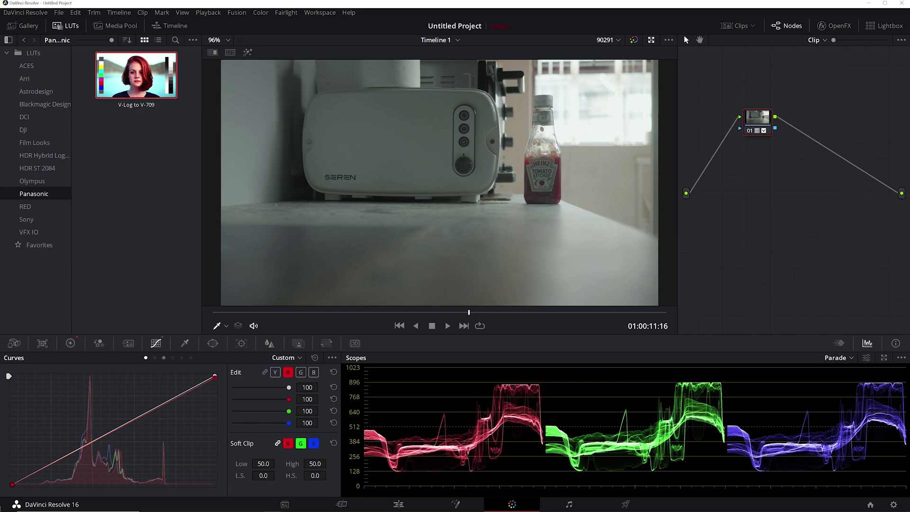
left_click(301, 372)
left_click(313, 373)
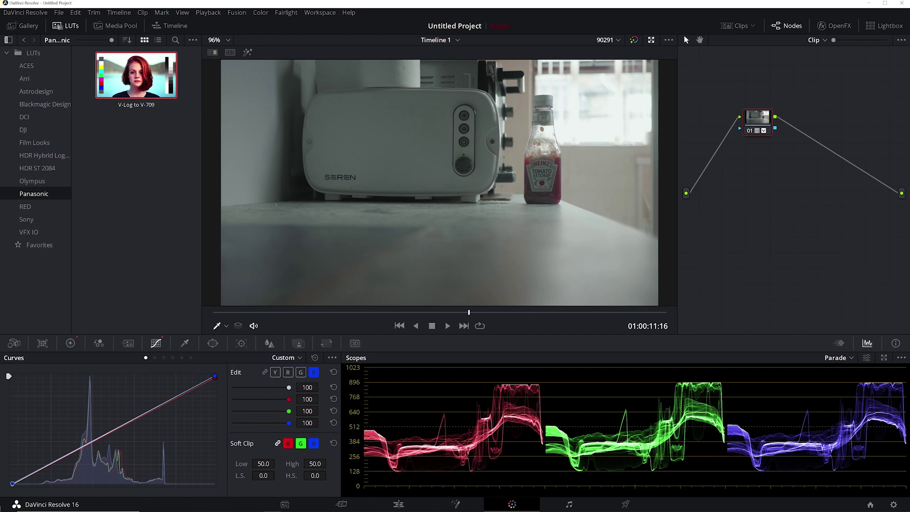
- Toggle the colour grade bypass off and on to compare the graded toaster shot with the flat original
key("shift+d")
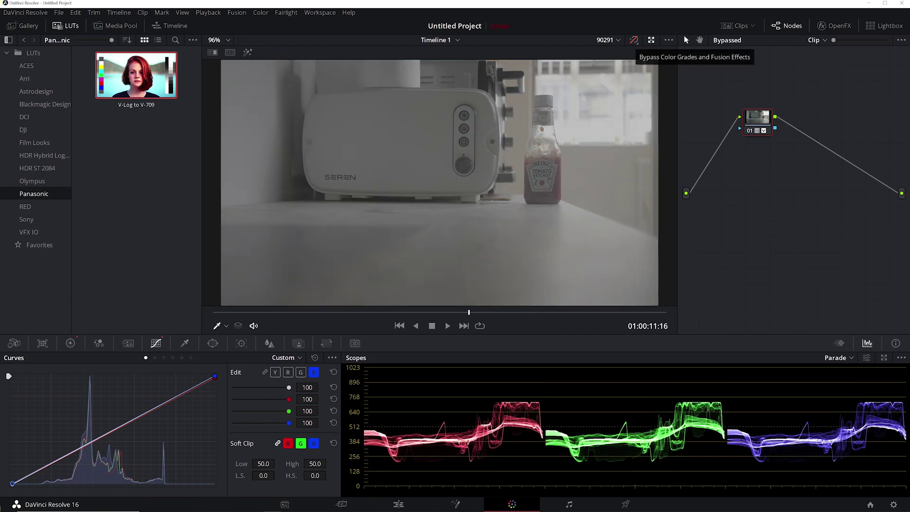
key("shift+d")
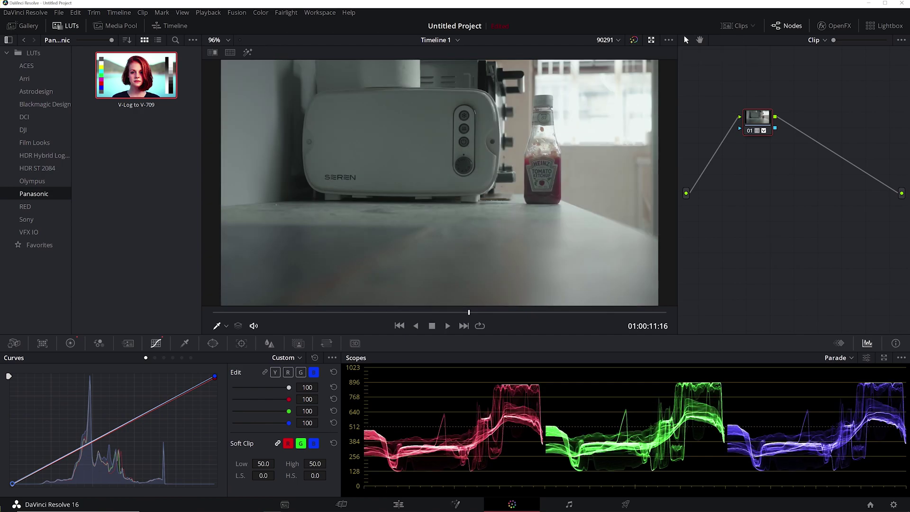
key("shift+d")
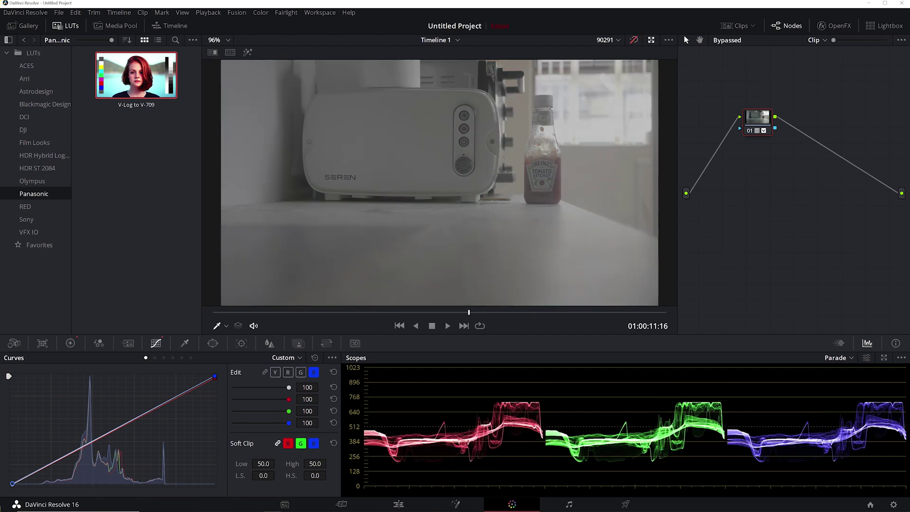
key("shift+d")
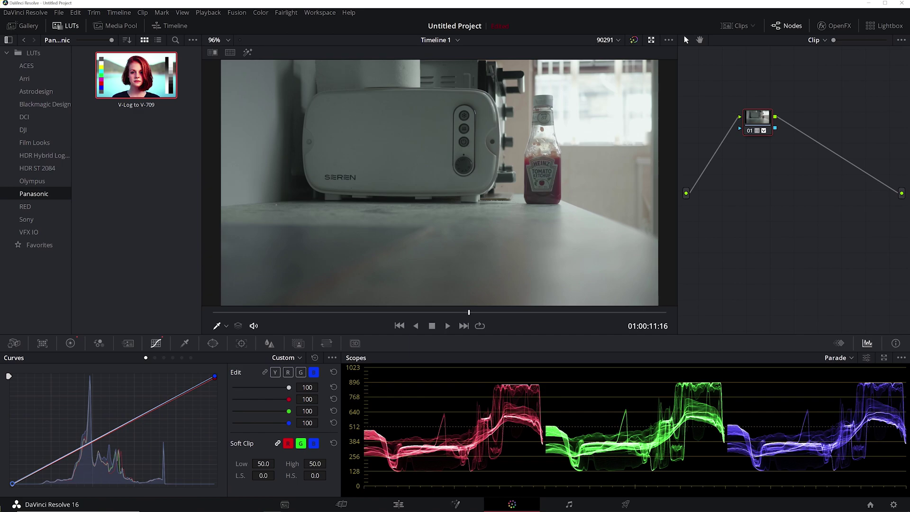
right_click(378, 182)
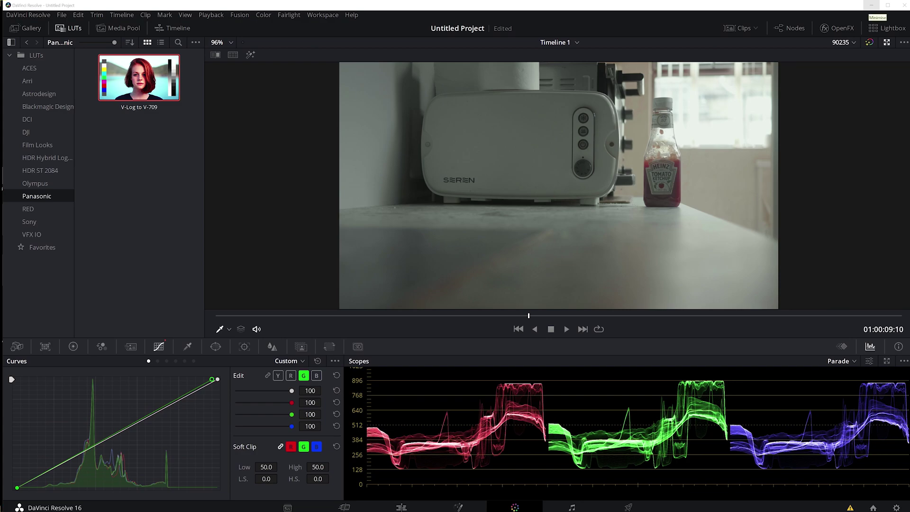
- Switch to the Firefox window with the AAphotography&design website and open the Cinematic Portrait Shoots in its portfolio
left_click(856, 6)
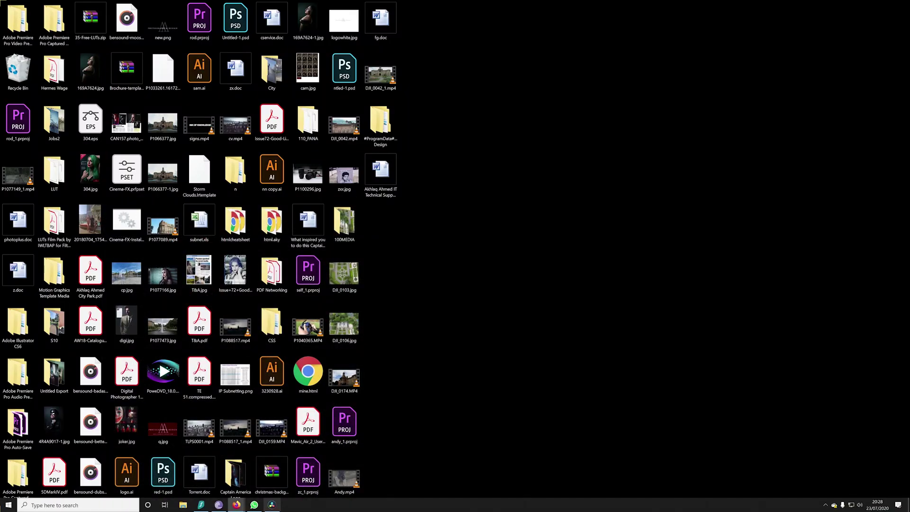
mouse_move(236, 506)
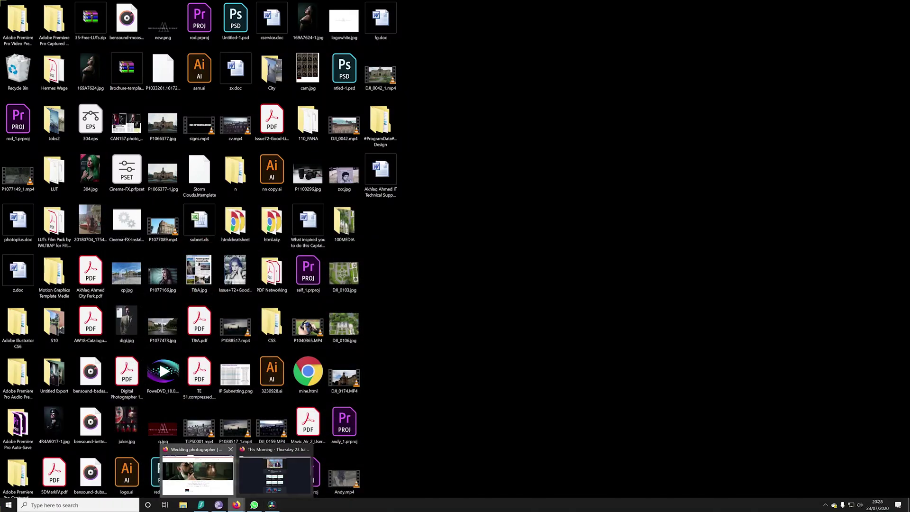
left_click(198, 474)
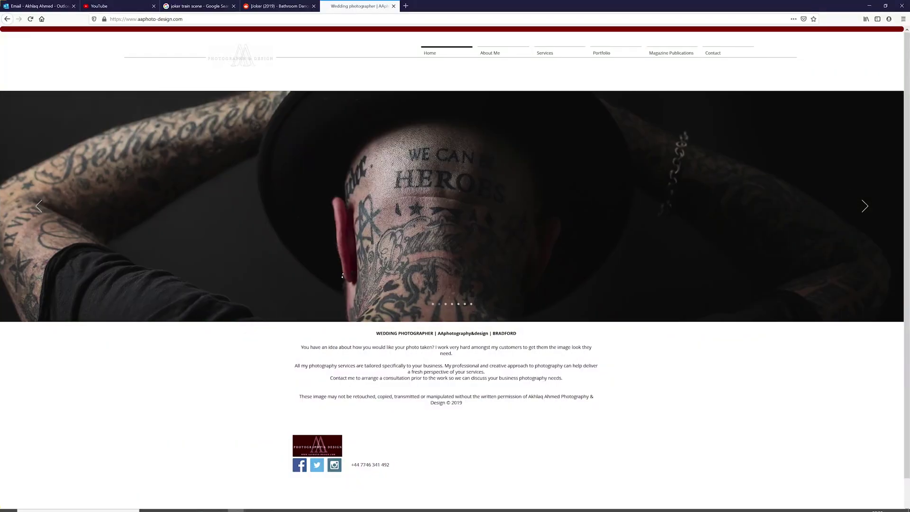
left_click(602, 52)
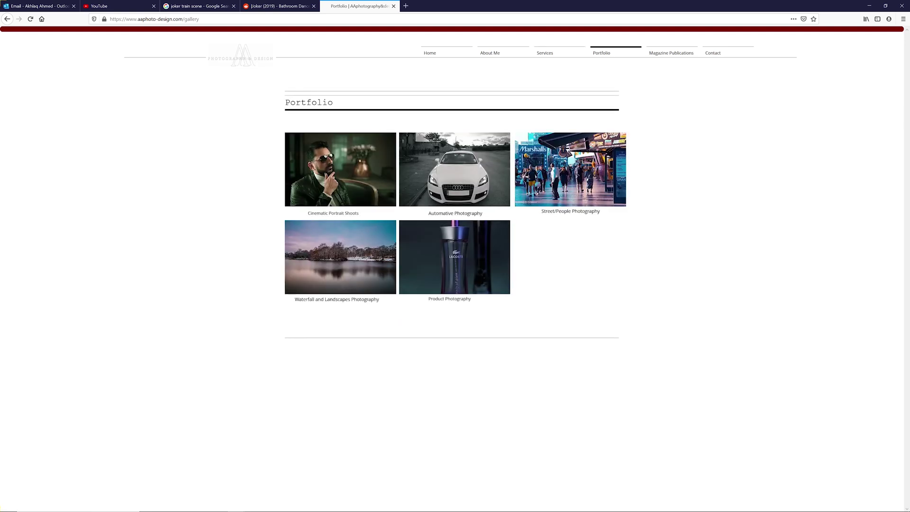
left_click(368, 172)
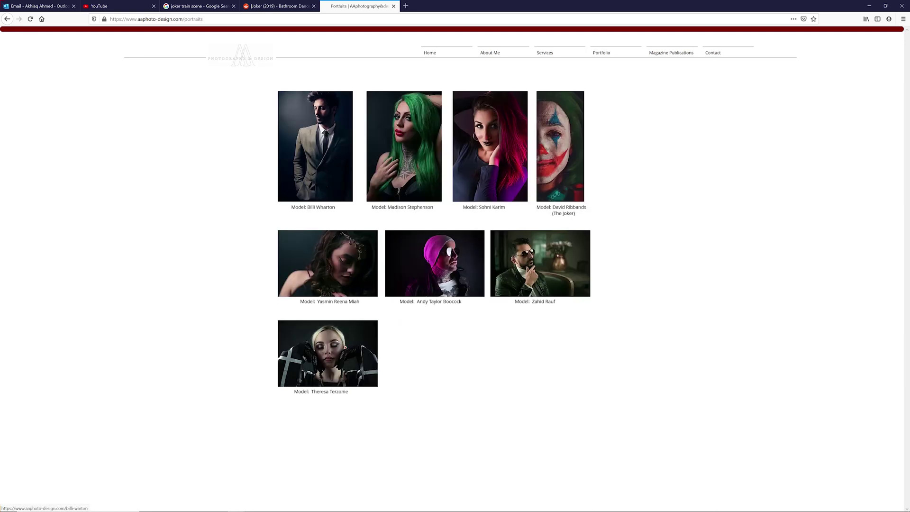
- View enlarged portraits of the model in the suit to examine their colour treatment, and return to the website's home page
left_click(316, 146)
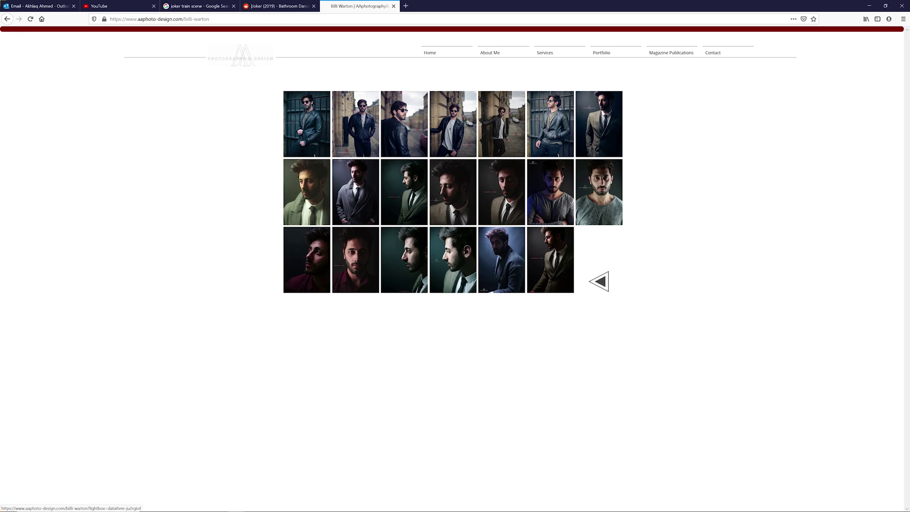
left_click(308, 130)
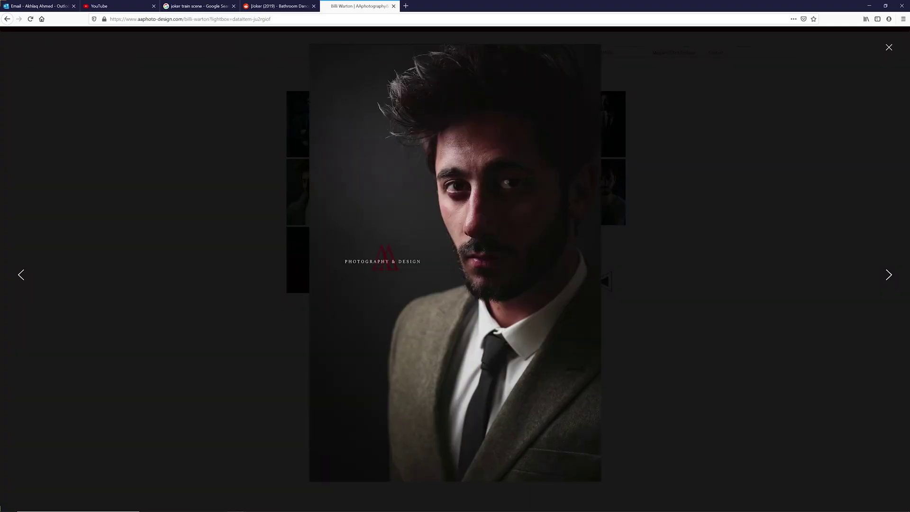
key("Right")
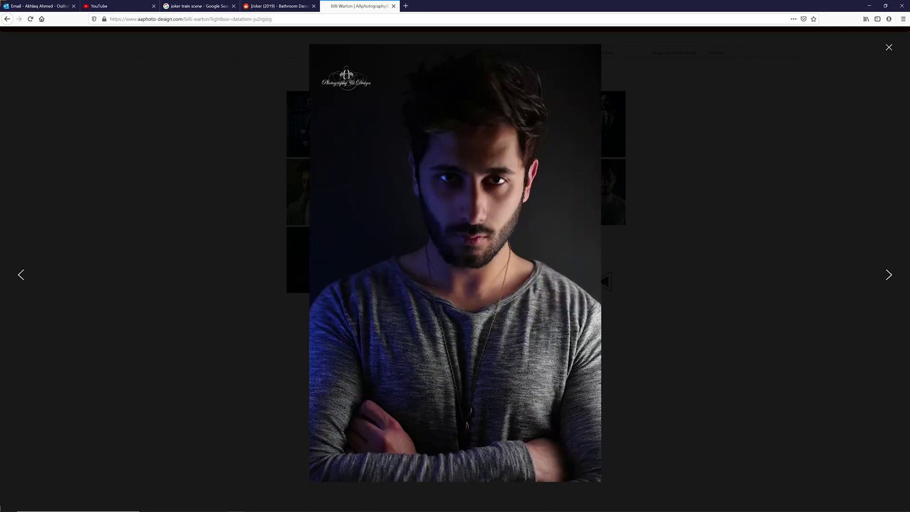
key("Escape")
left_click(439, 52)
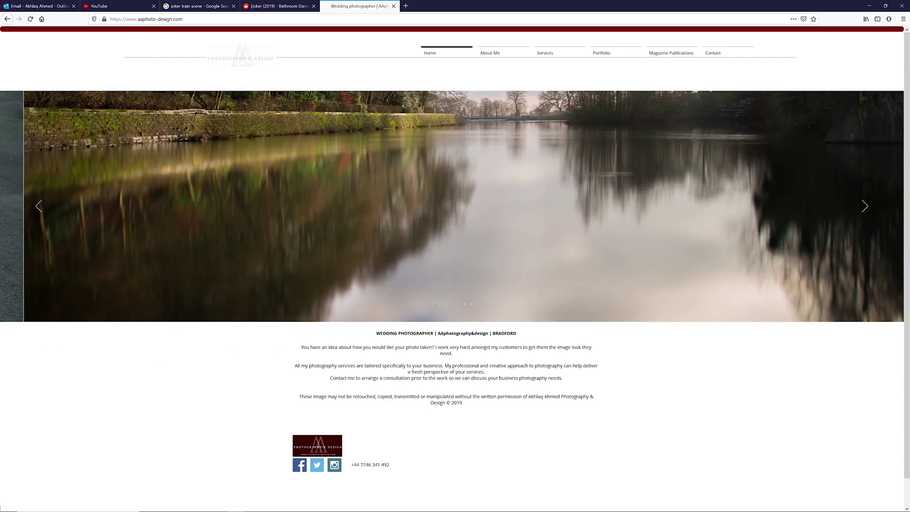
- Leave the photography website and switch back to the graded toaster clip in DaVinci Resolve
left_click(870, 5)
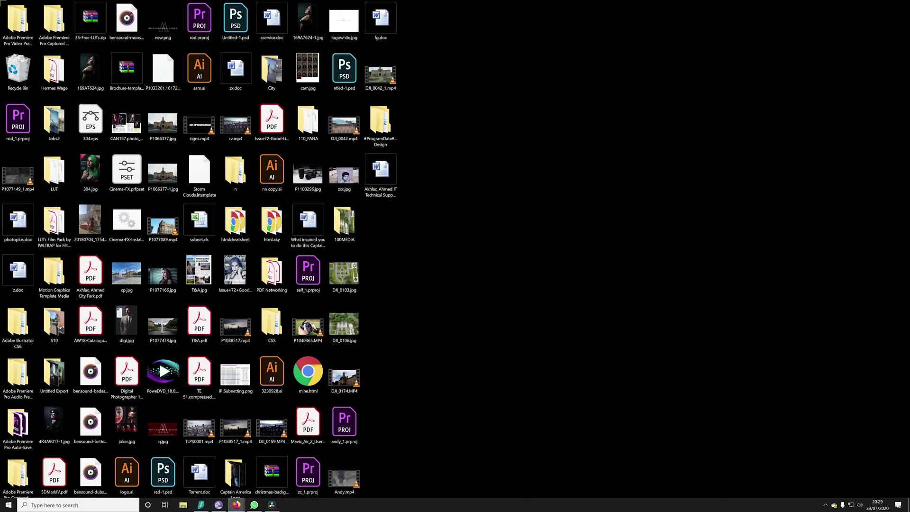
mouse_move(236, 505)
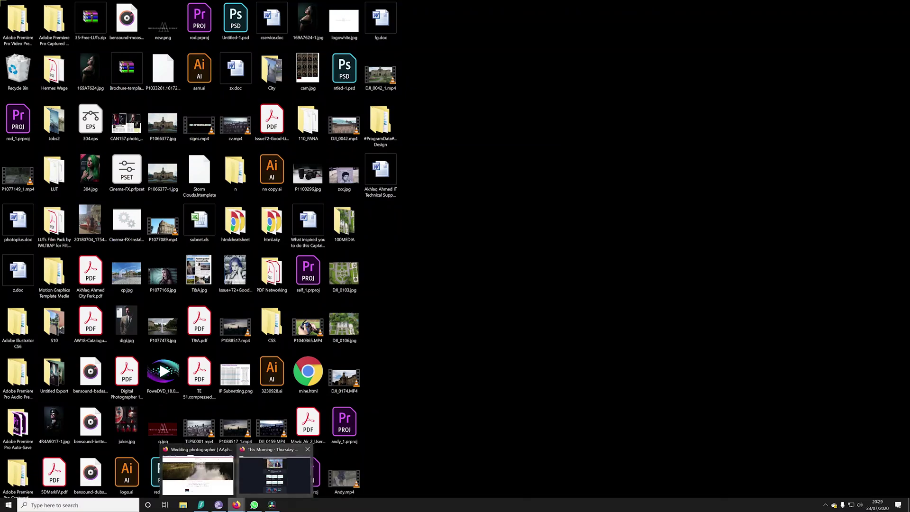
left_click(272, 504)
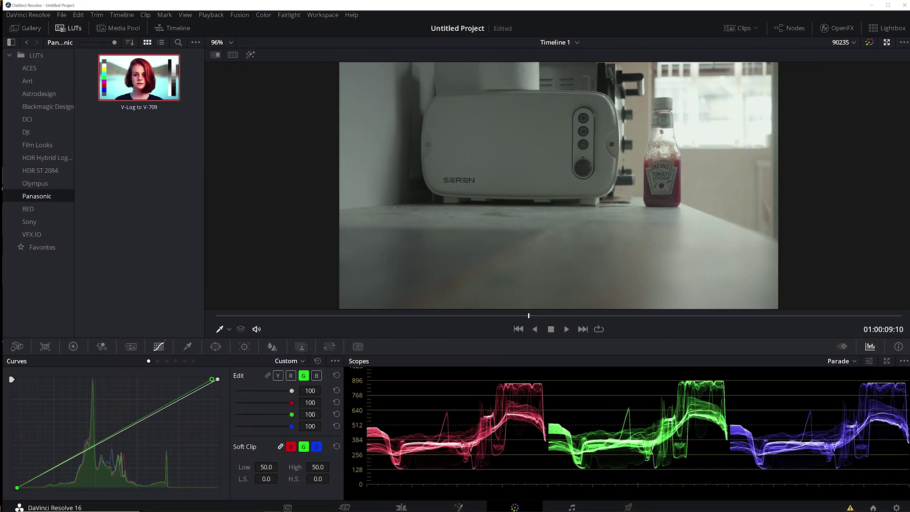